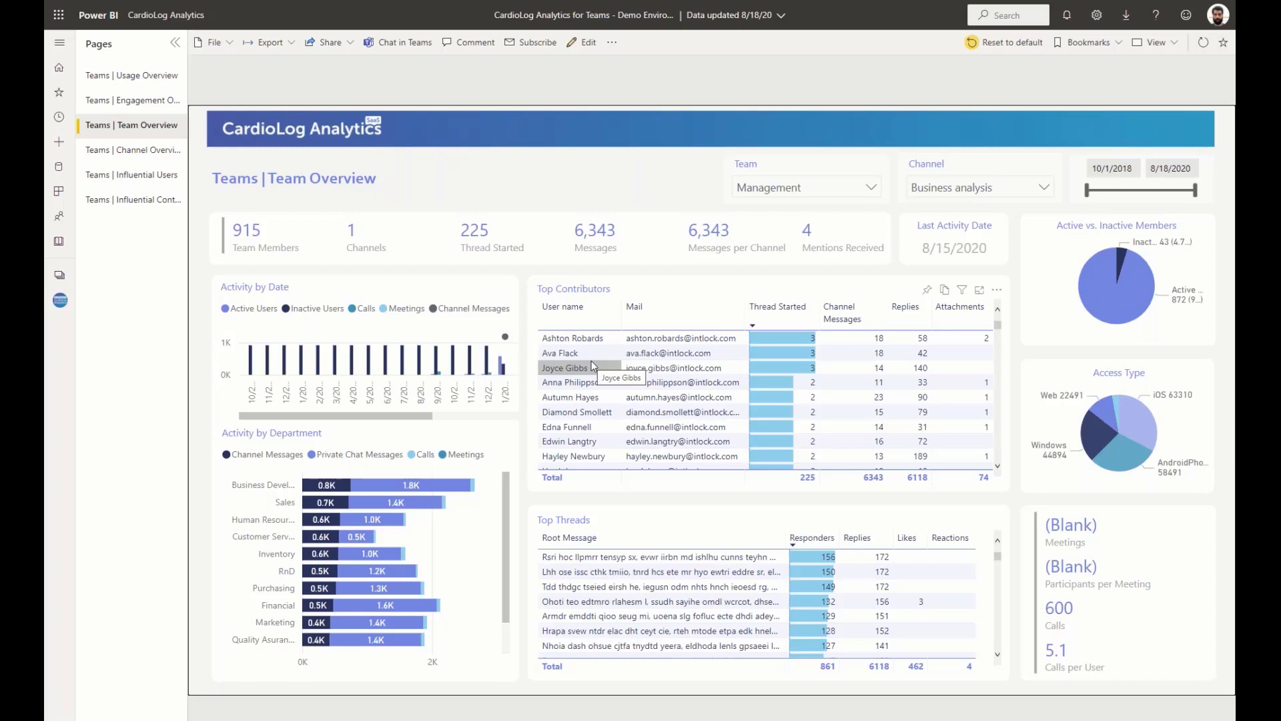
# Open the Teams Influential Users report page and examine the Member Interactions matrix
pyautogui.click(164, 181)
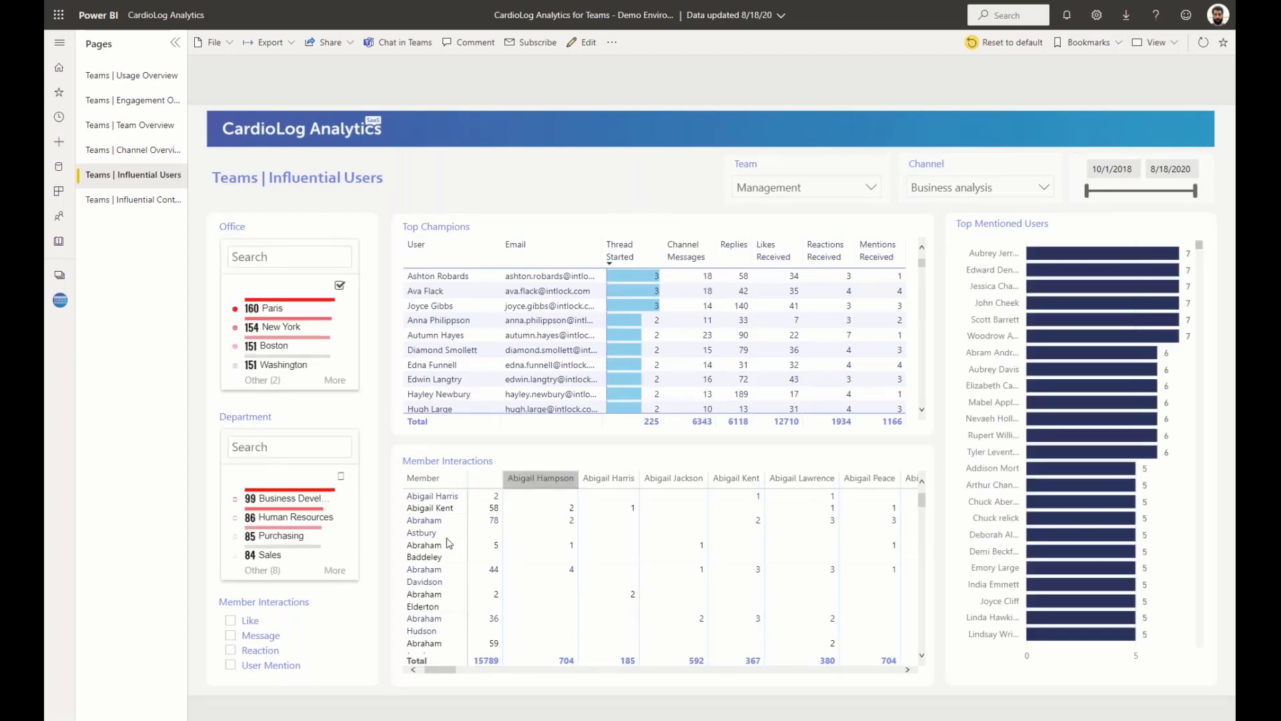
pyautogui.scroll(-3, 450, 541)
pyautogui.scroll(-5, 450, 542)
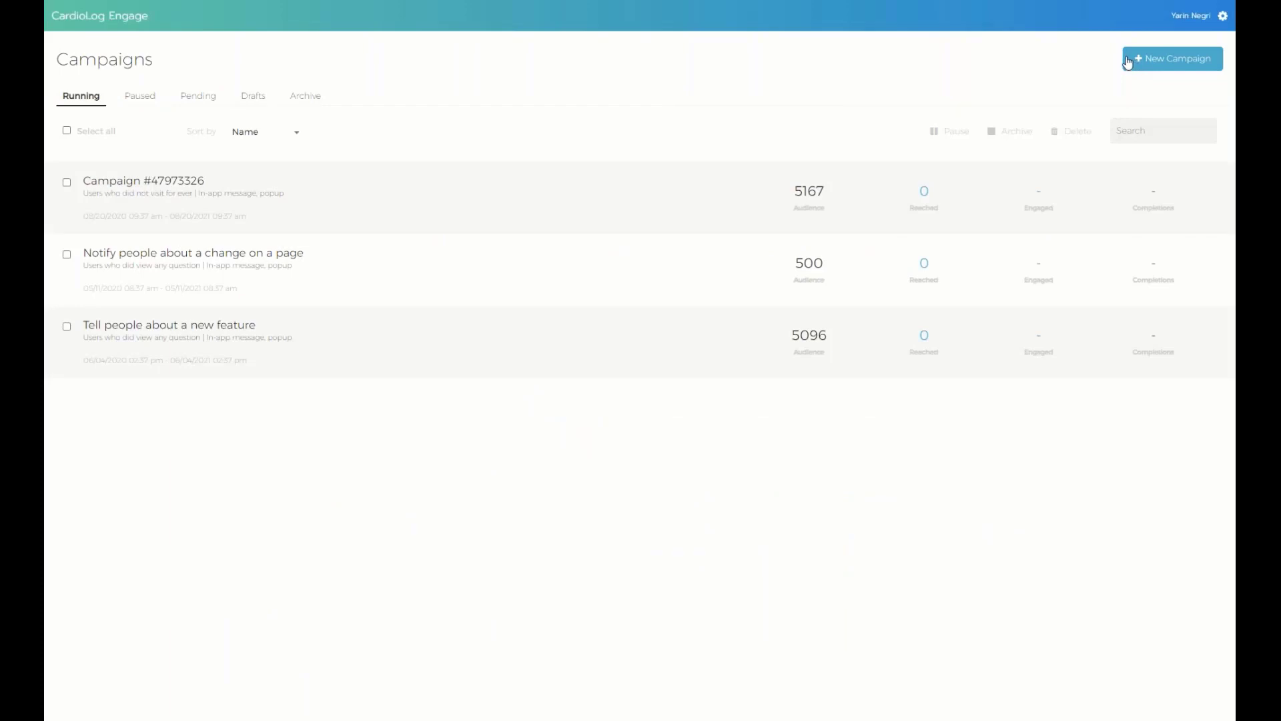
# Create a new campaign in CardioLog Engage and skip the choice of a predefined goal
pyautogui.click(1127, 63)
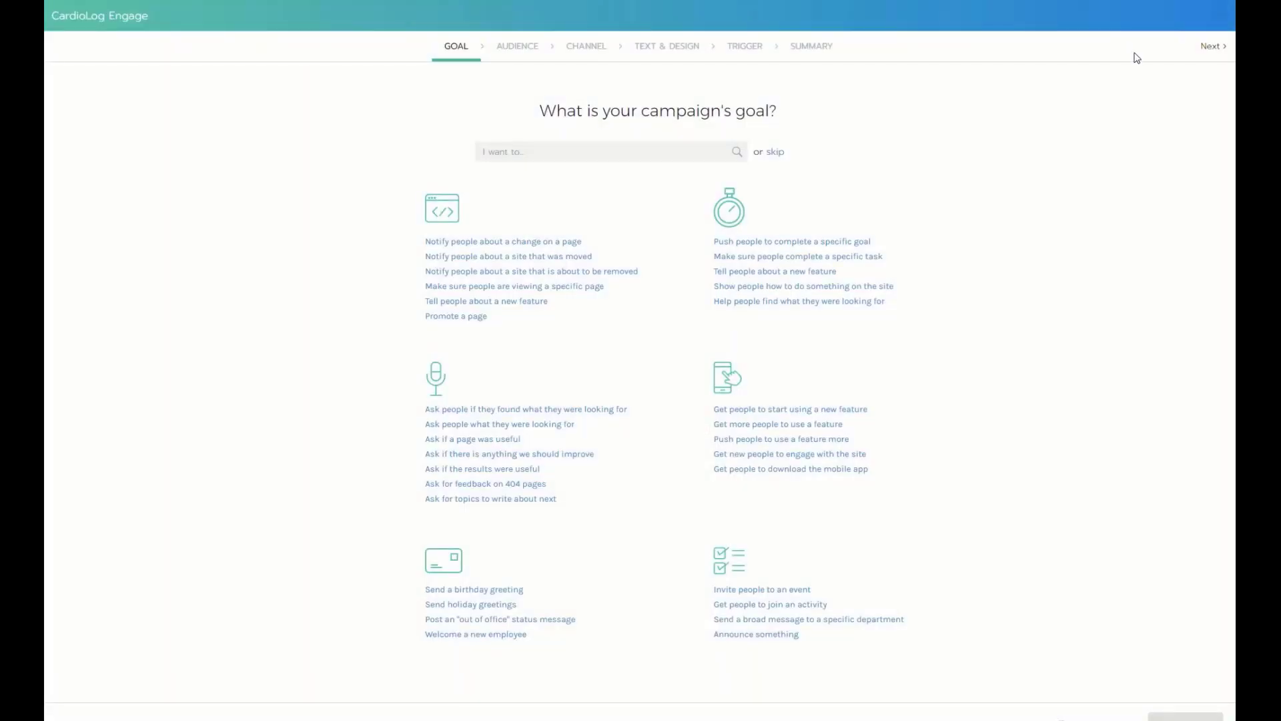
pyautogui.click(778, 153)
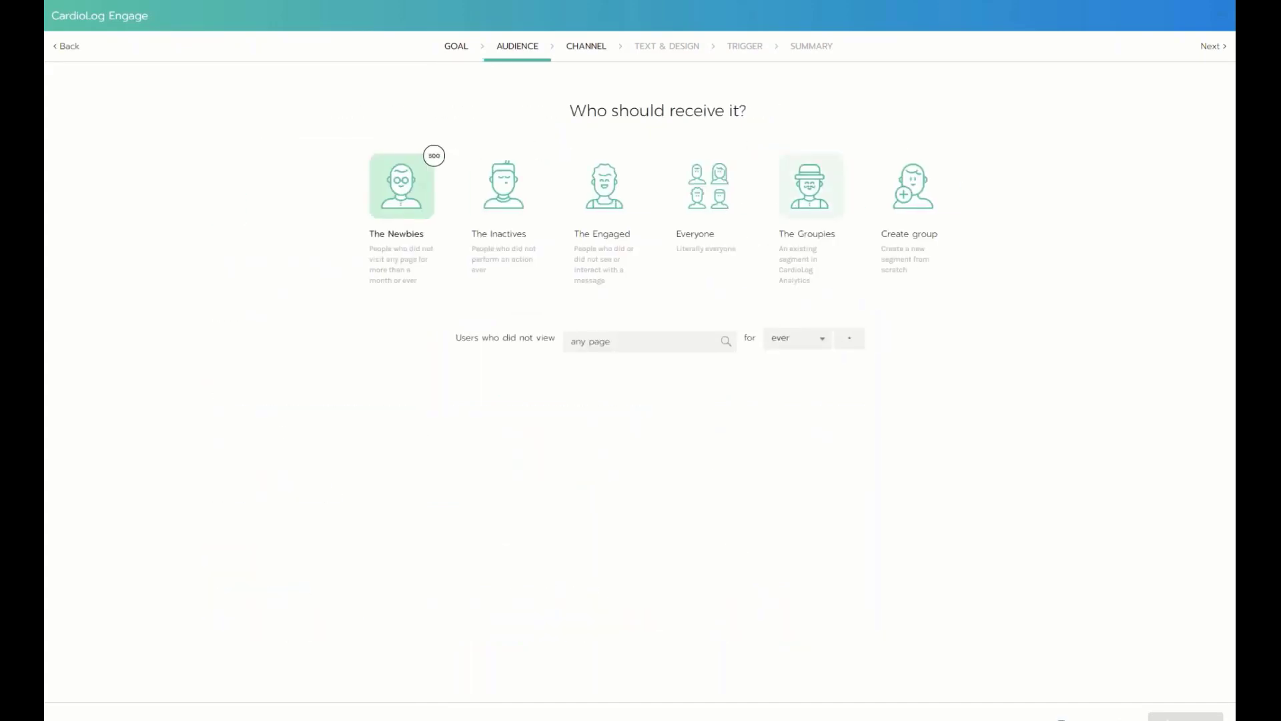
# Try the Everyone audience, and the Groupies audience restricted to users who belong to Sales users
pyautogui.click(724, 179)
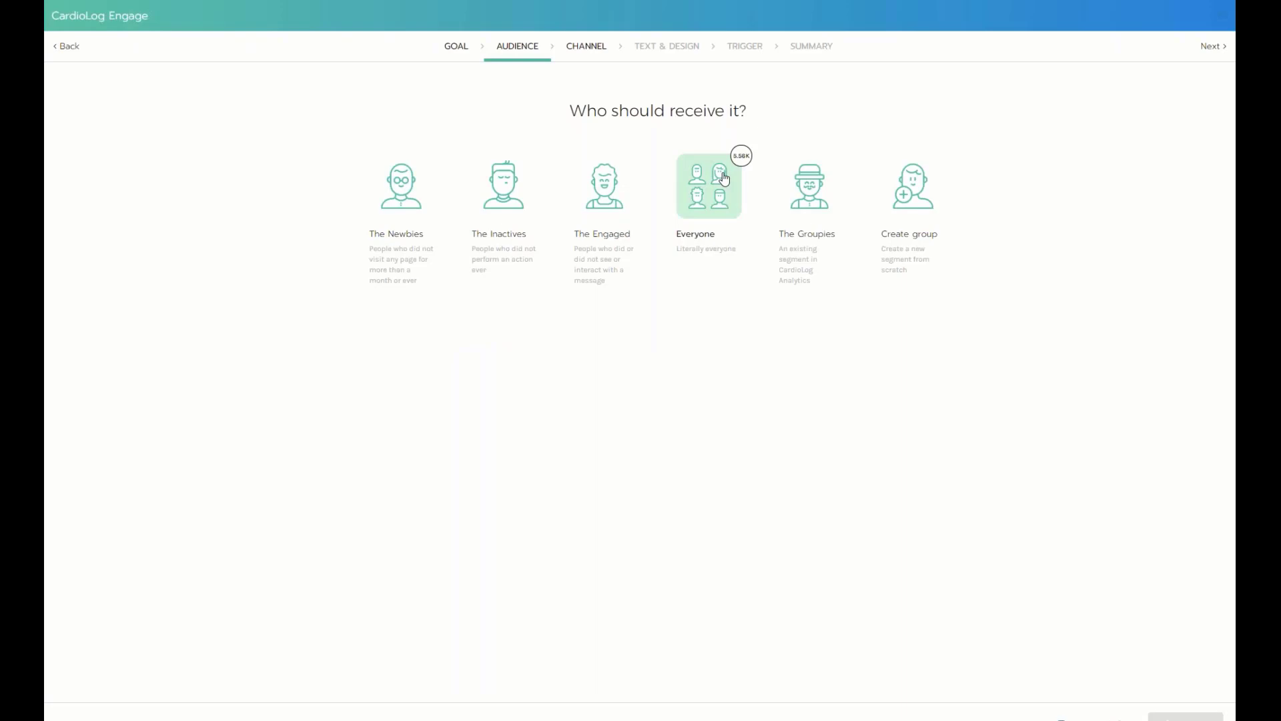
pyautogui.click(805, 179)
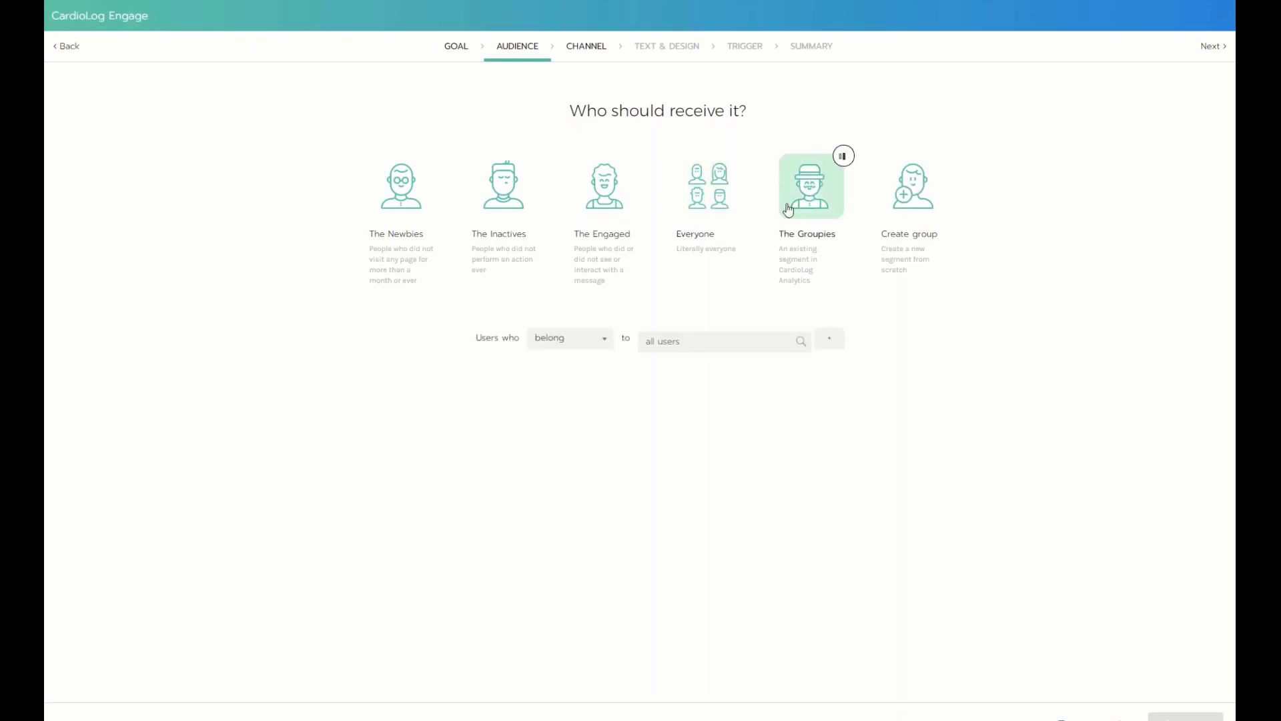
pyautogui.click(700, 346)
pyautogui.write('sales')
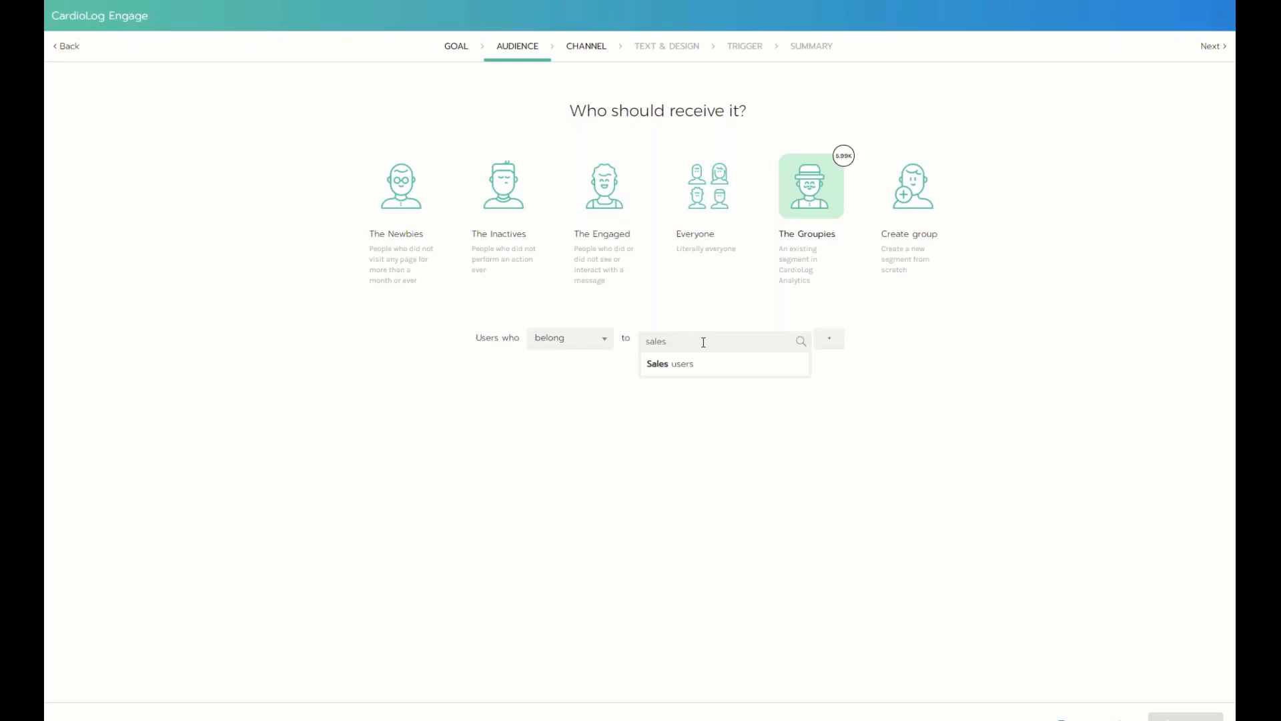
pyautogui.press('Down')
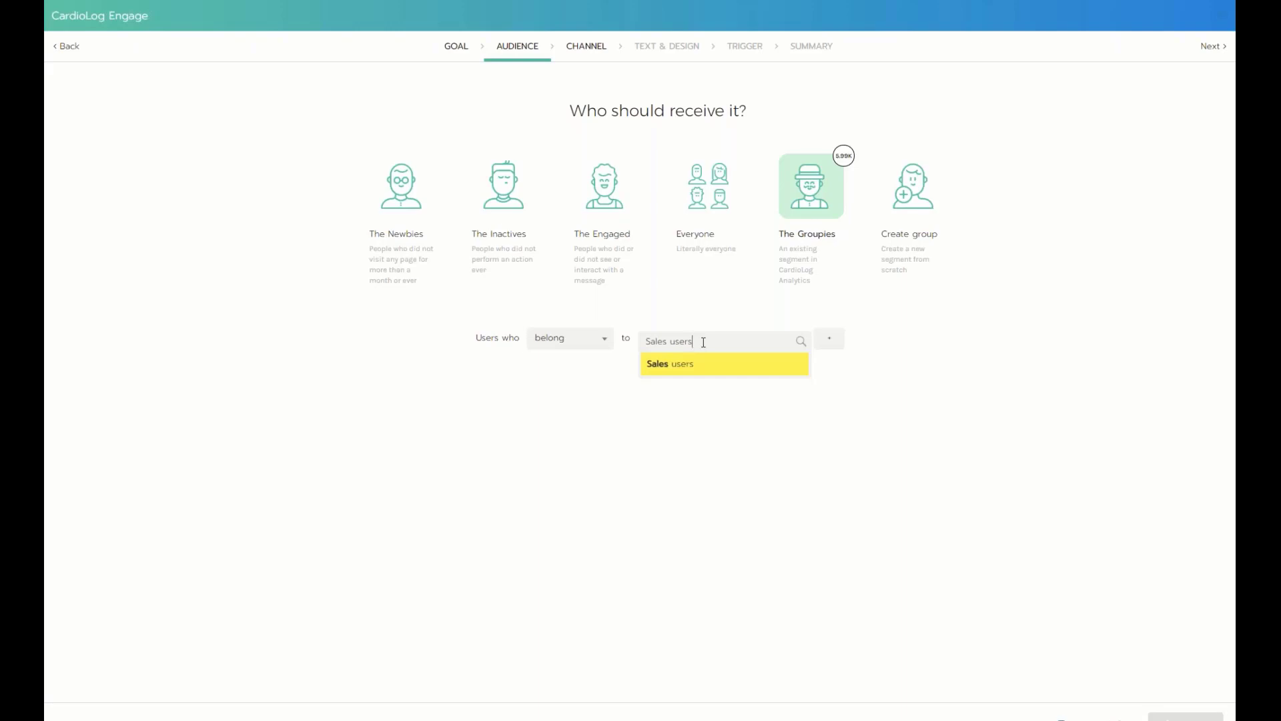
# Target The Inactives who did not visit for more than 14 days, and proceed to the channel choice
pyautogui.click(509, 198)
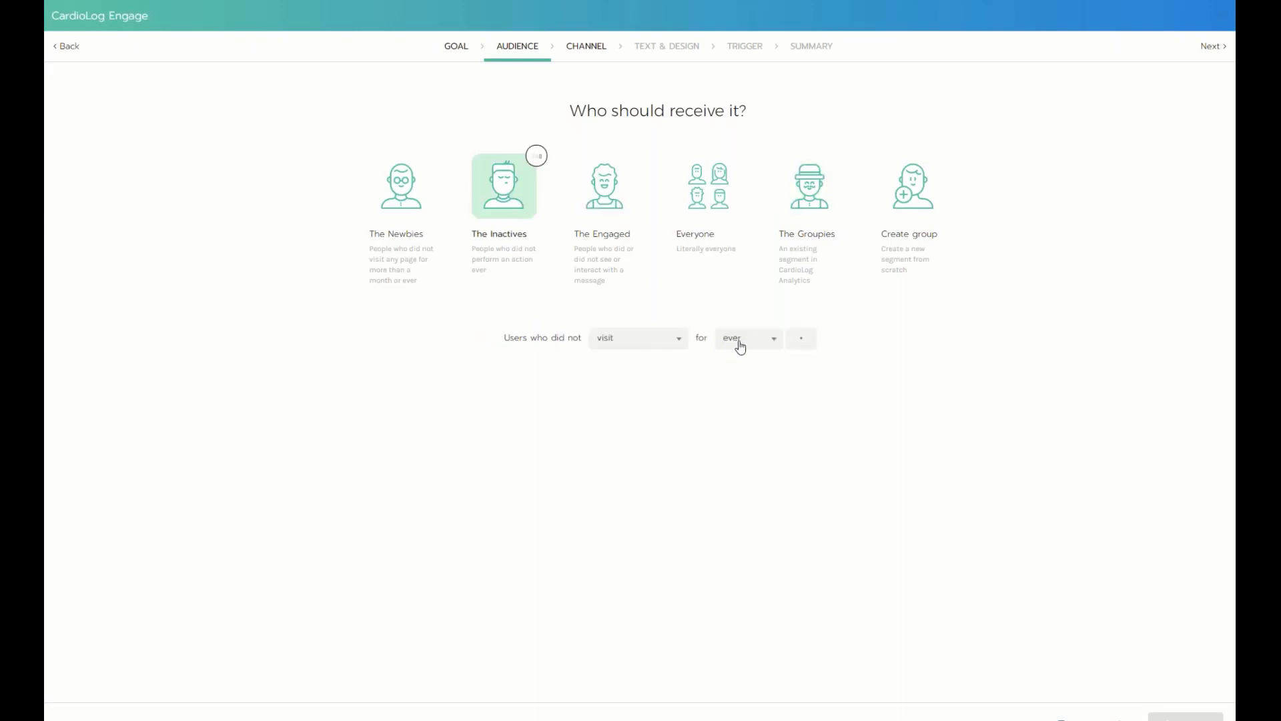
pyautogui.click(740, 346)
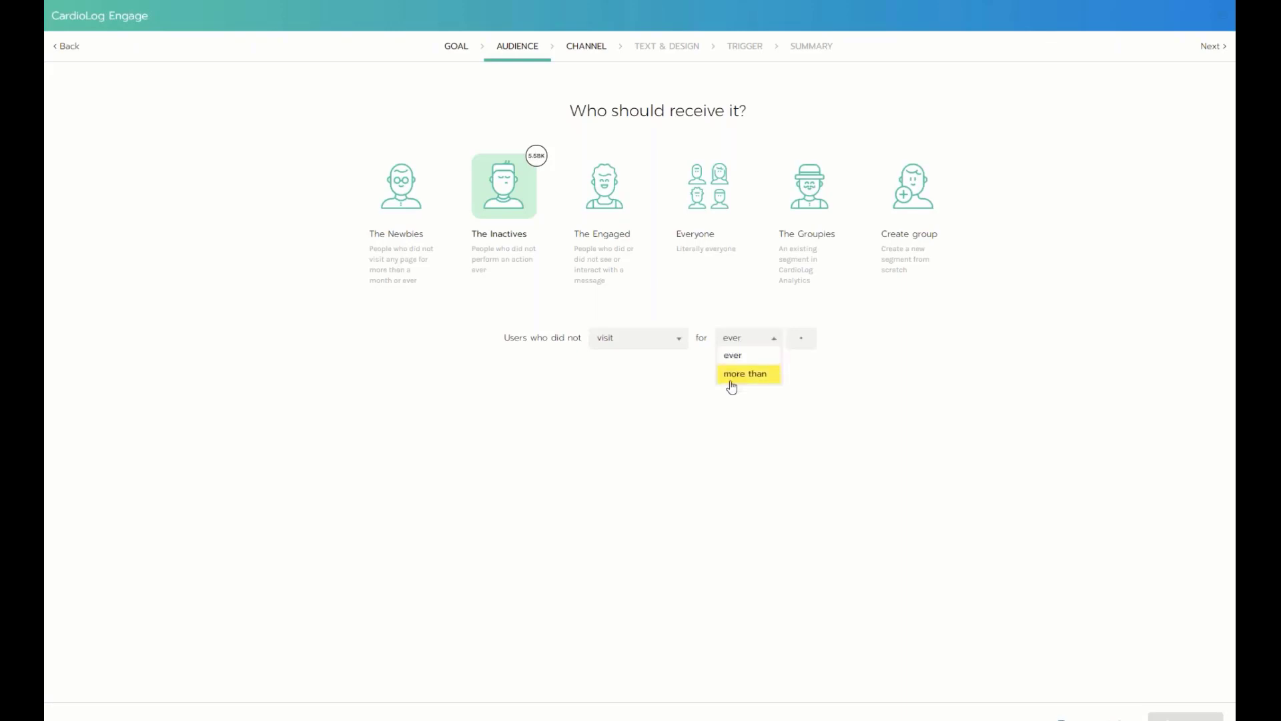
pyautogui.click(734, 374)
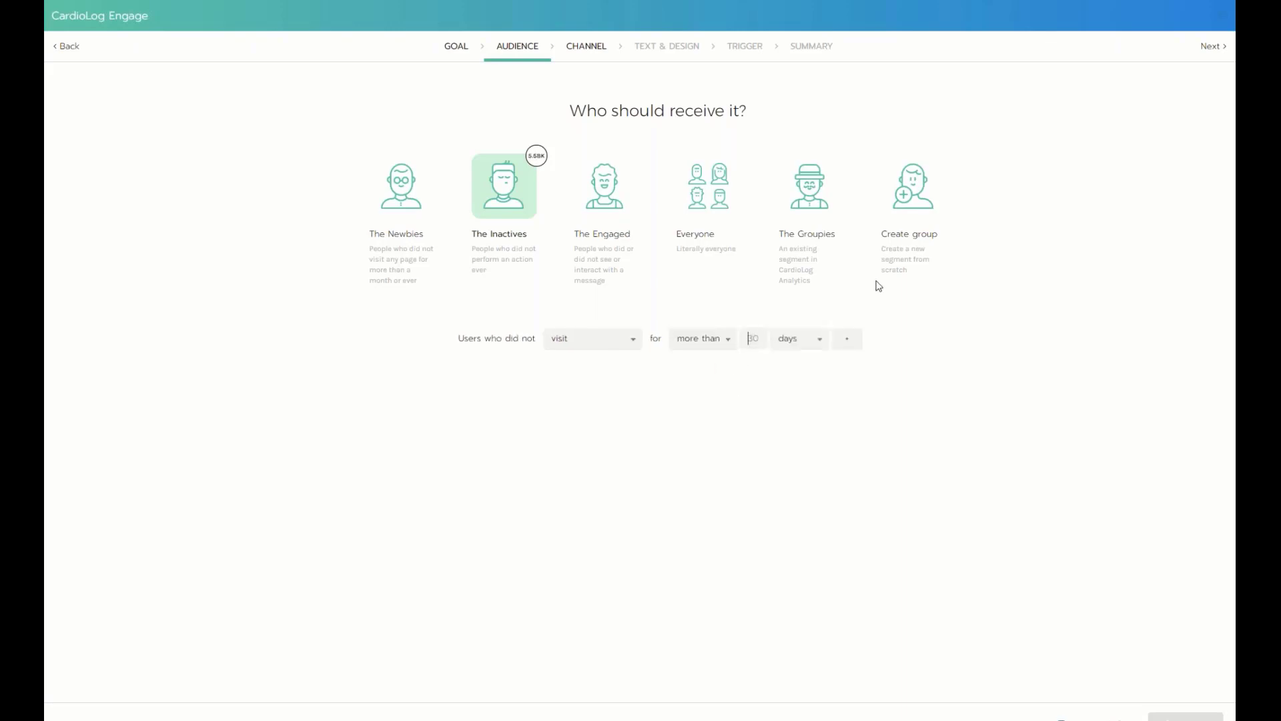
pyautogui.write('14')
pyautogui.click(591, 48)
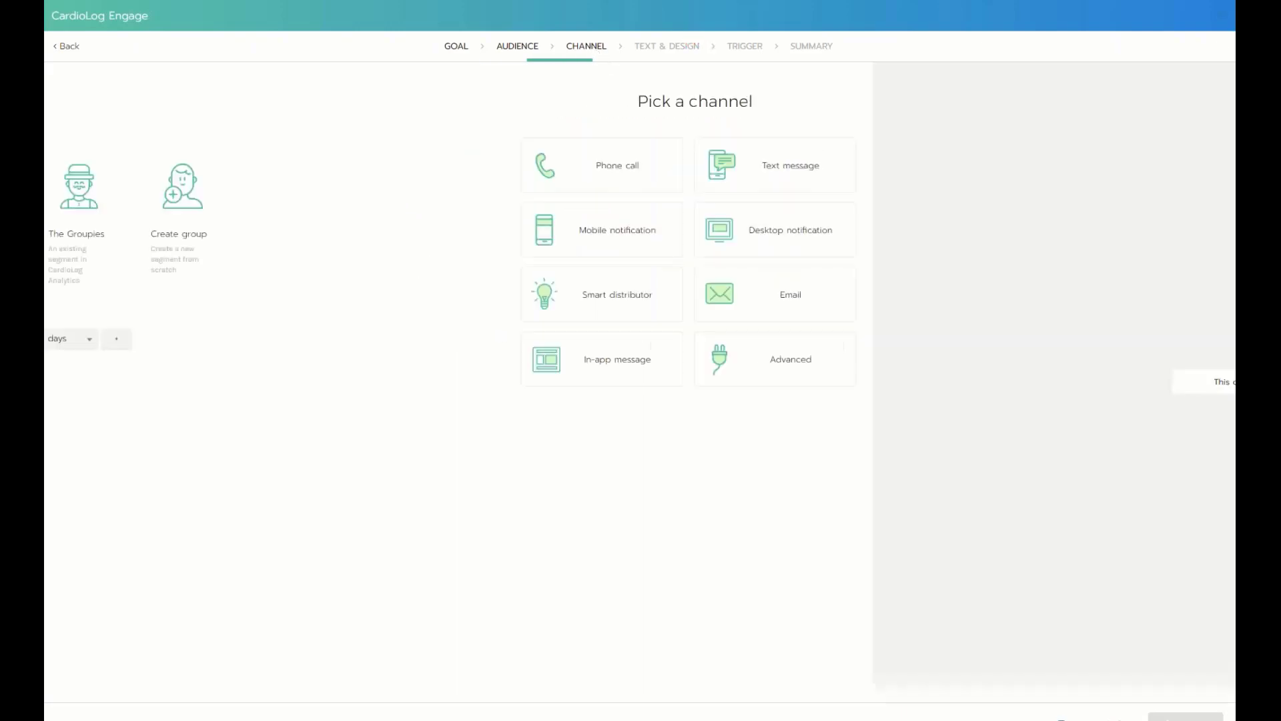
# Preview the Email channel and the Full screen, Header, Footer and Pop up formats of the in-app message
pyautogui.click(308, 325)
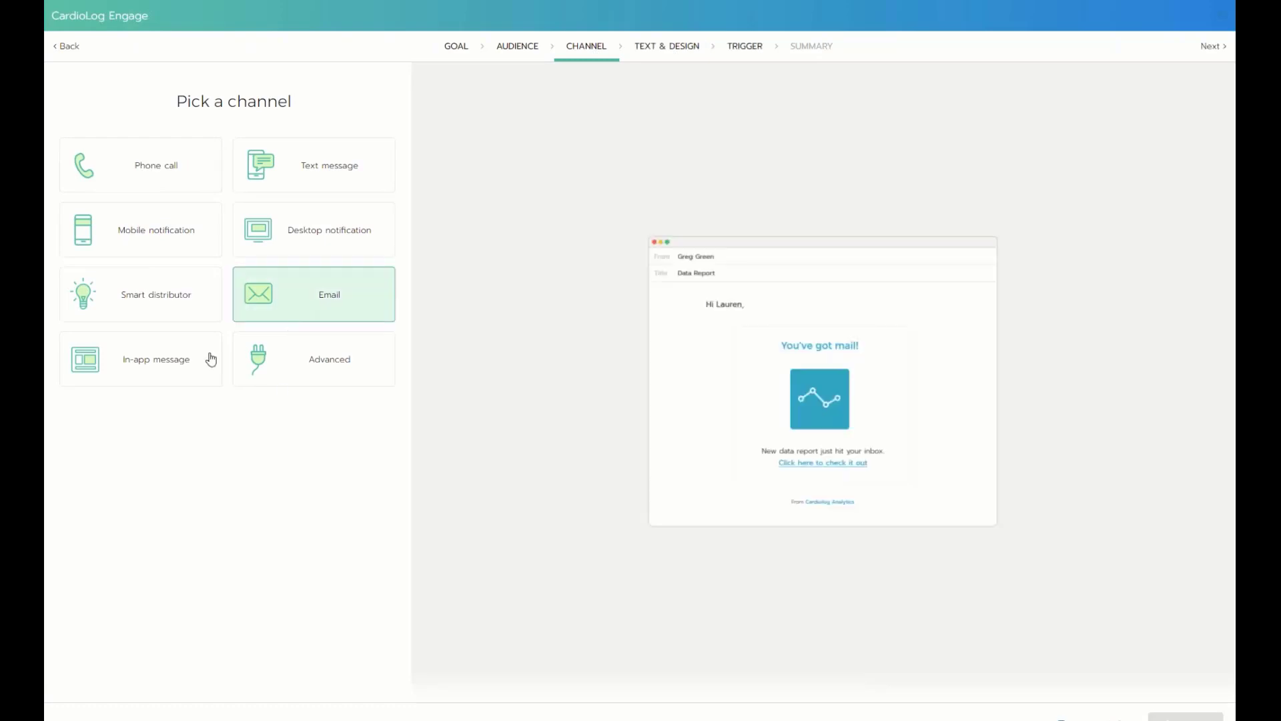
pyautogui.click(211, 359)
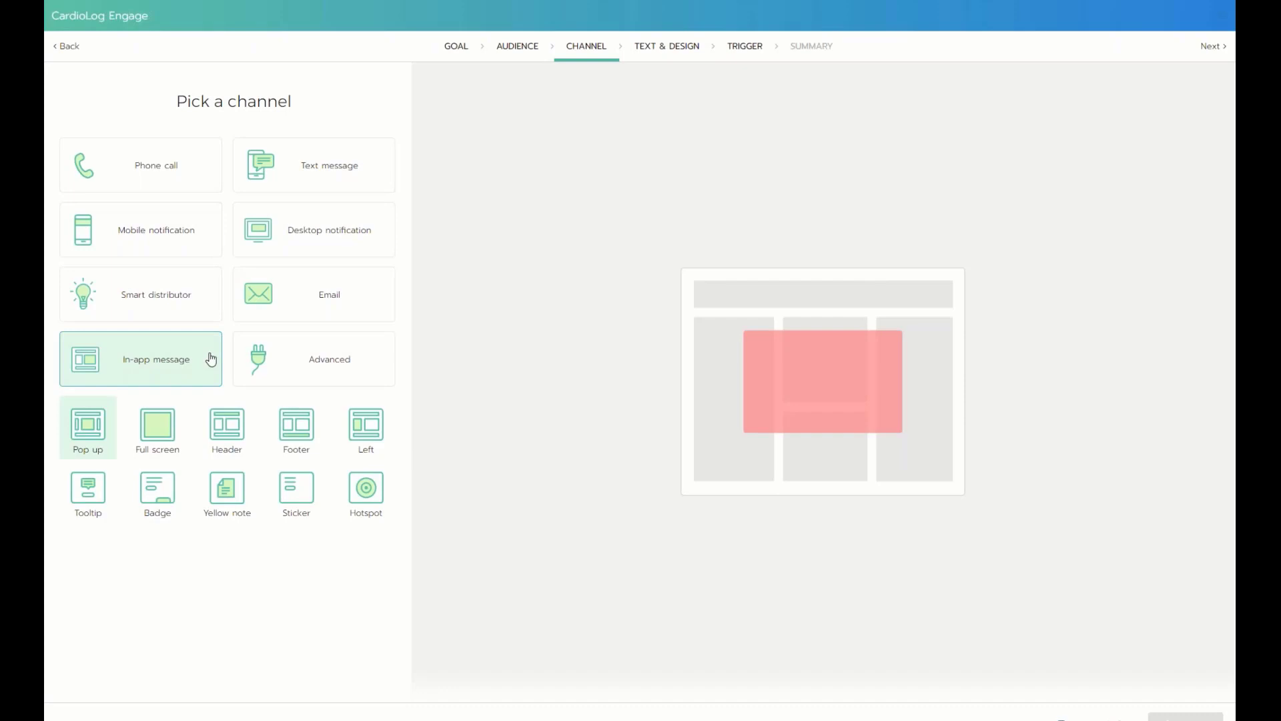
pyautogui.click(166, 433)
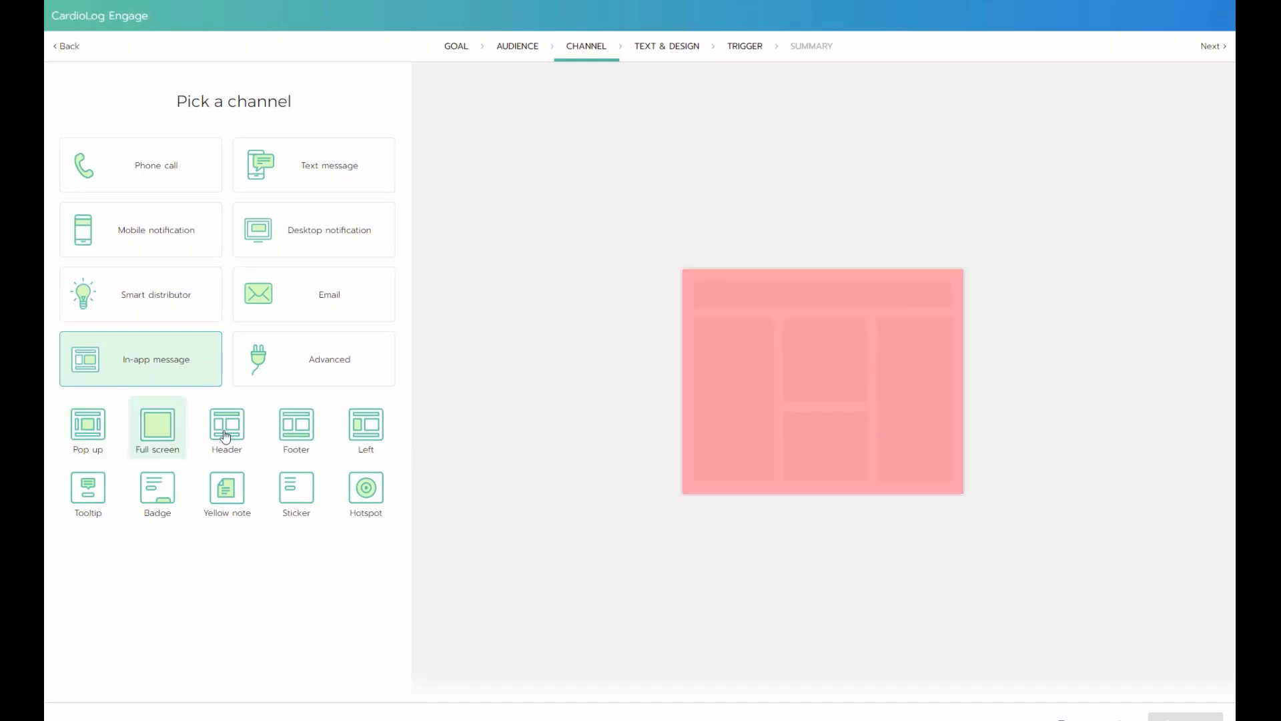
pyautogui.click(226, 437)
pyautogui.click(302, 430)
pyautogui.click(233, 427)
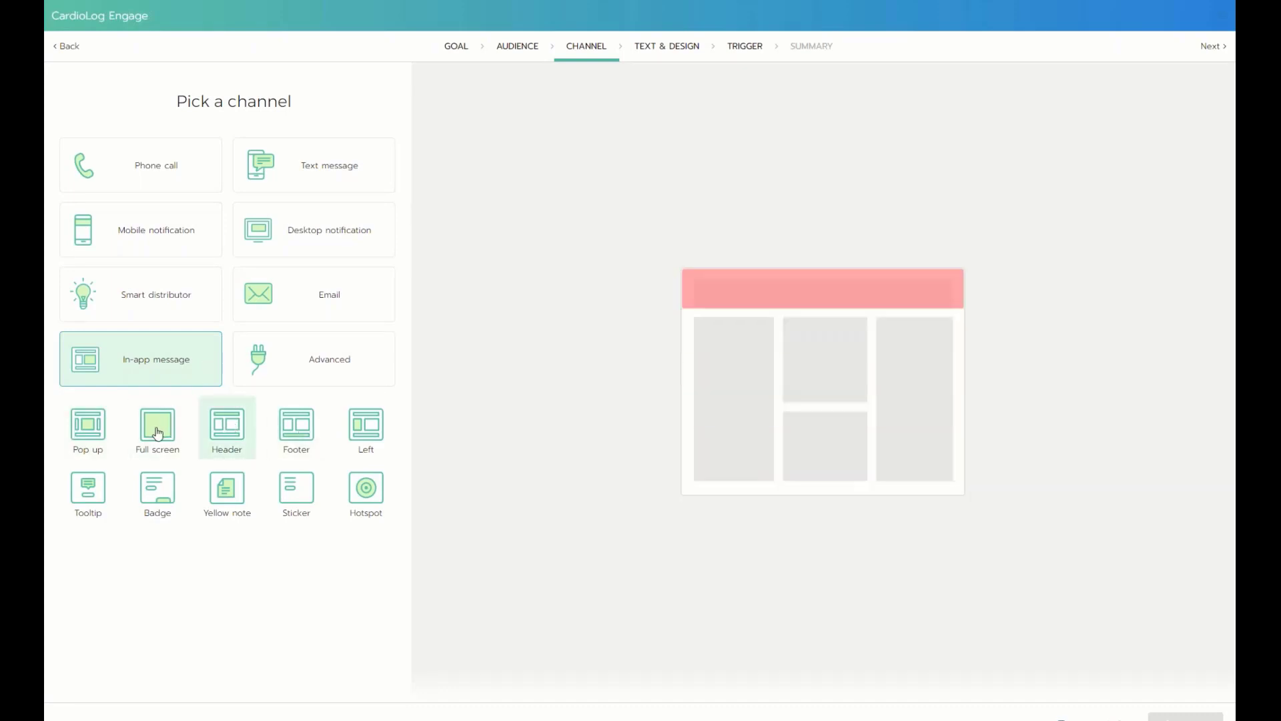
pyautogui.click(158, 434)
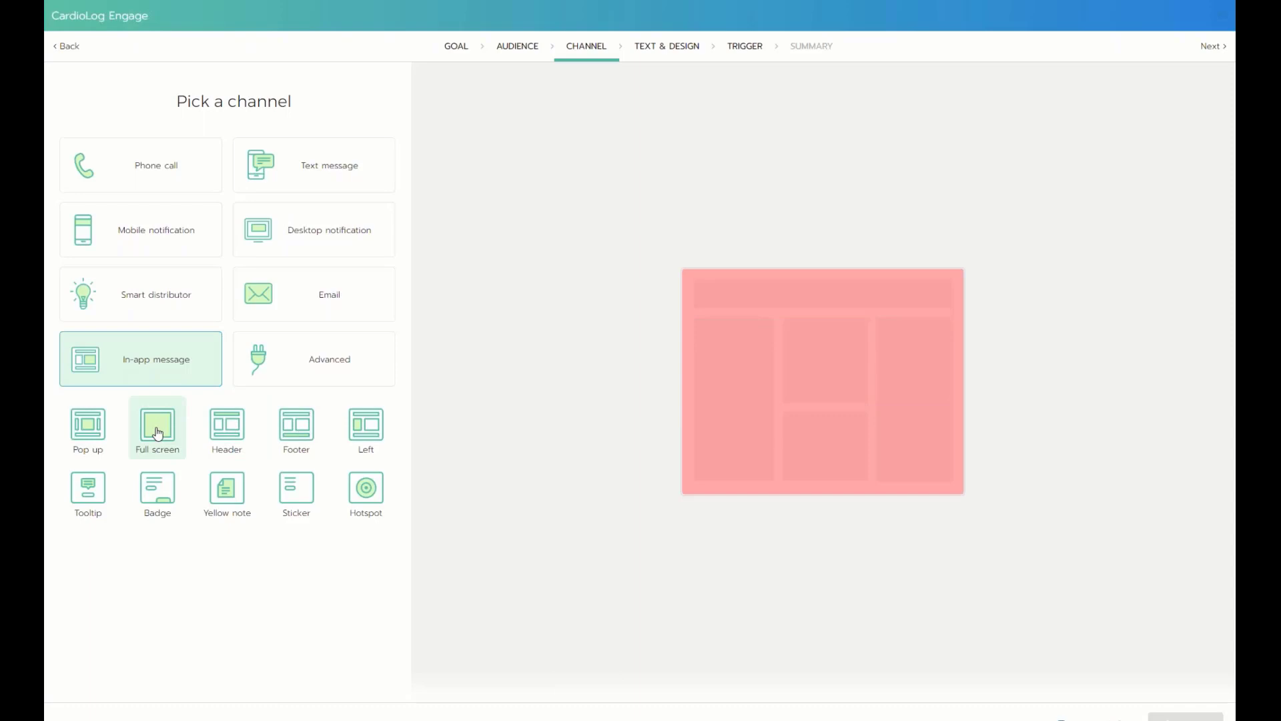
pyautogui.click(84, 423)
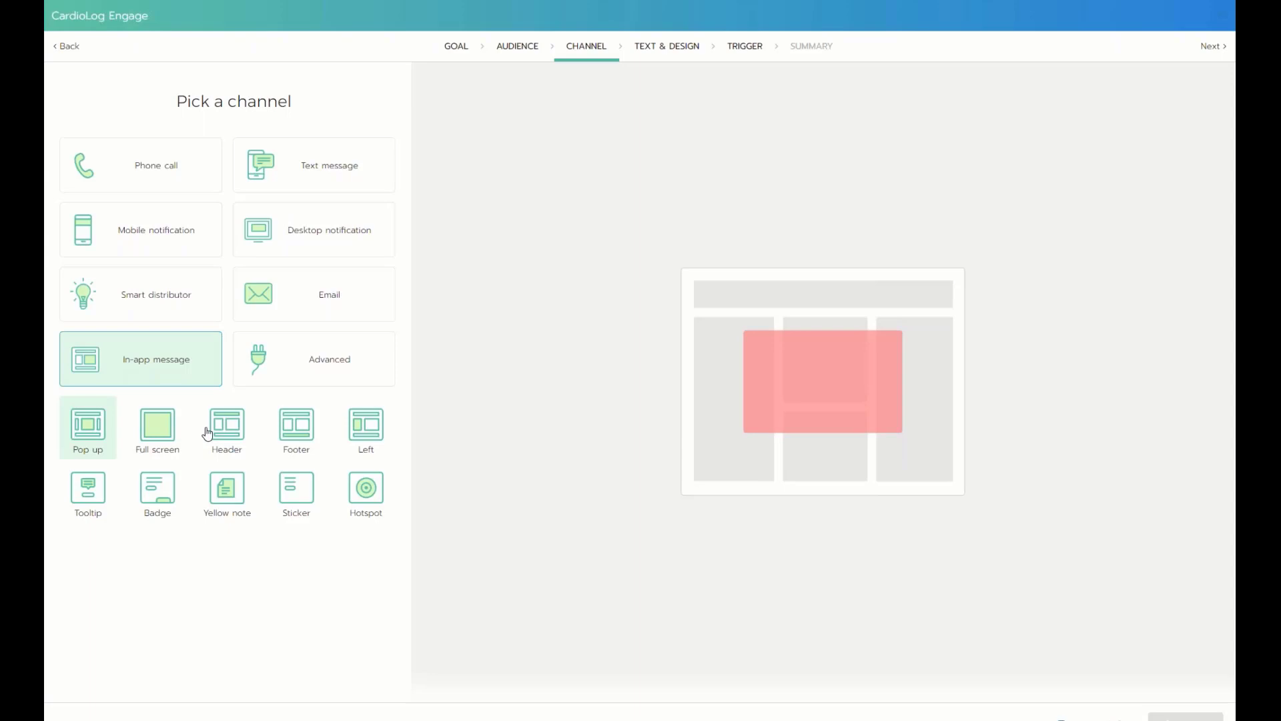
# Preview the Email and Text message channels, and choose In-app message as the campaign channel
pyautogui.click(344, 315)
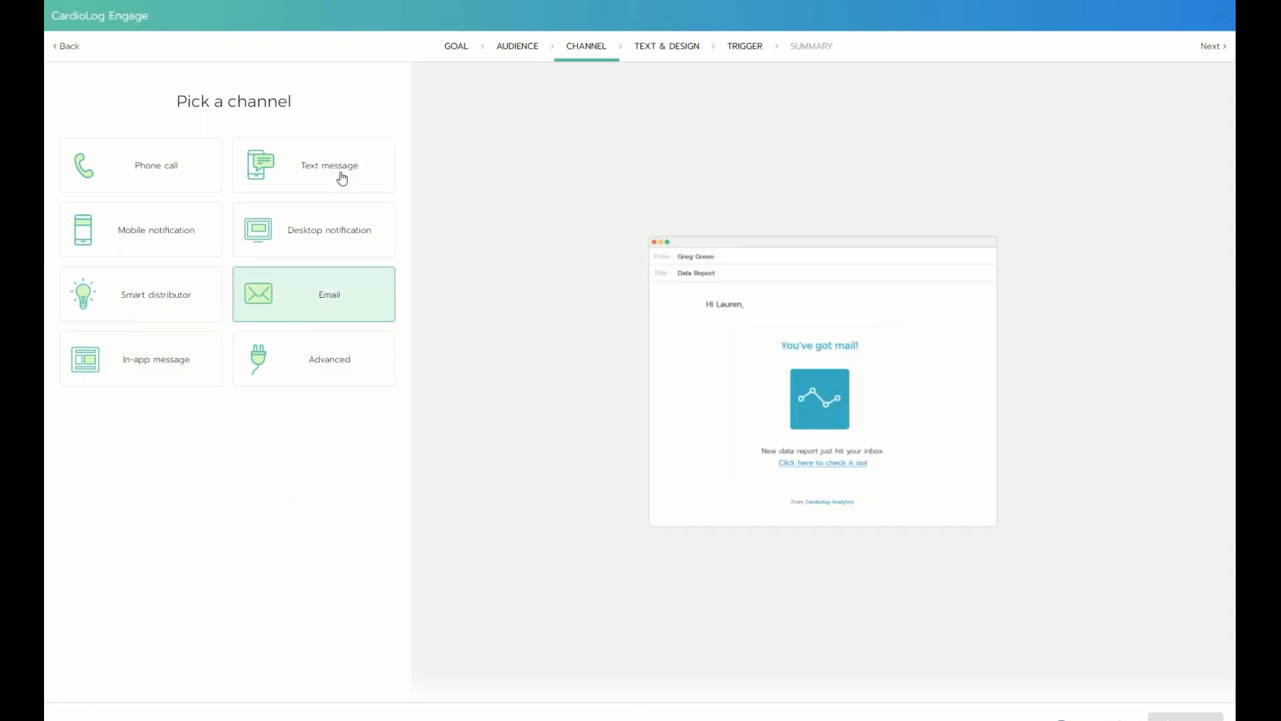
pyautogui.click(343, 177)
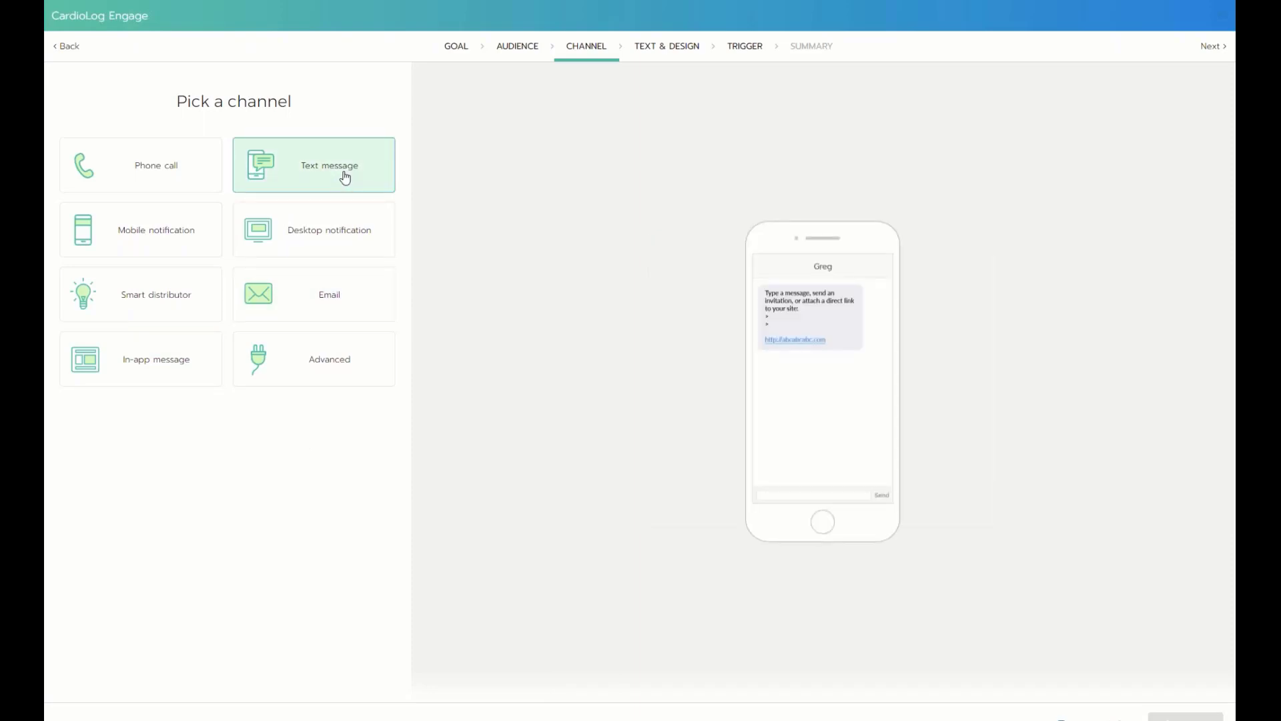
pyautogui.click(167, 358)
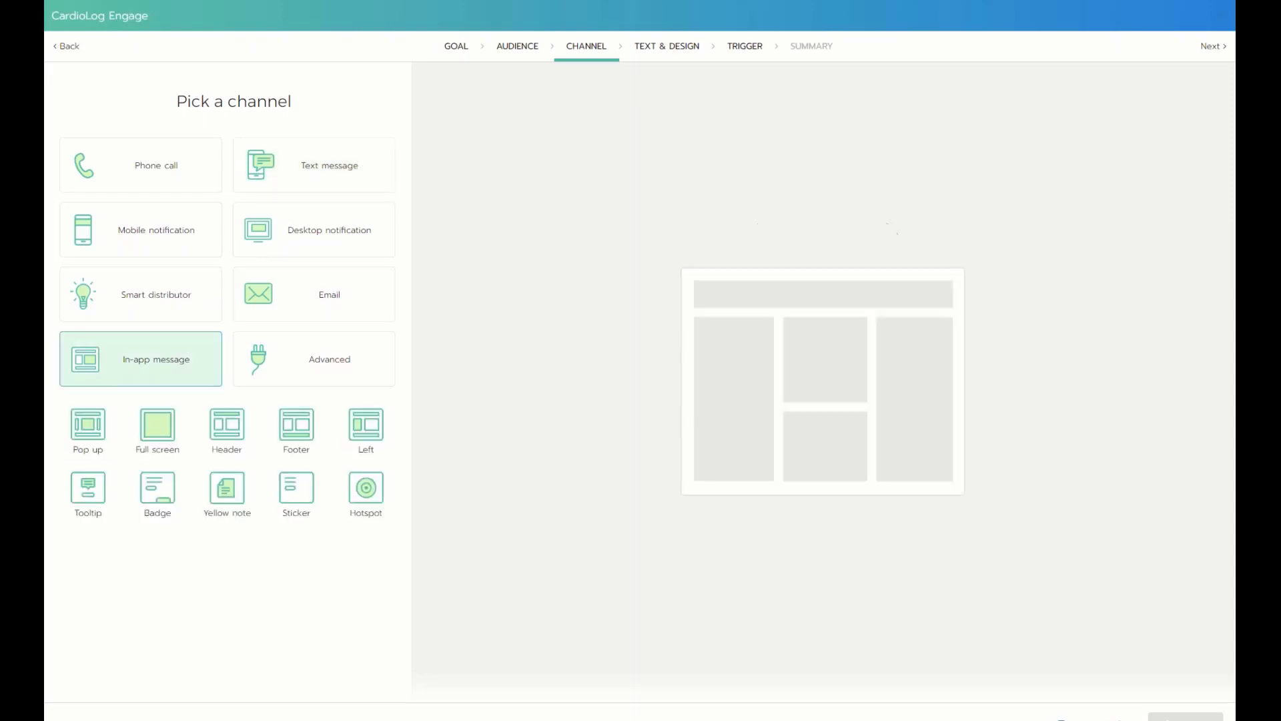
# Try the Rating (1-10) and Rating (3 buttons) calls to action for the in-app message, and set it to Open question
pyautogui.click(665, 48)
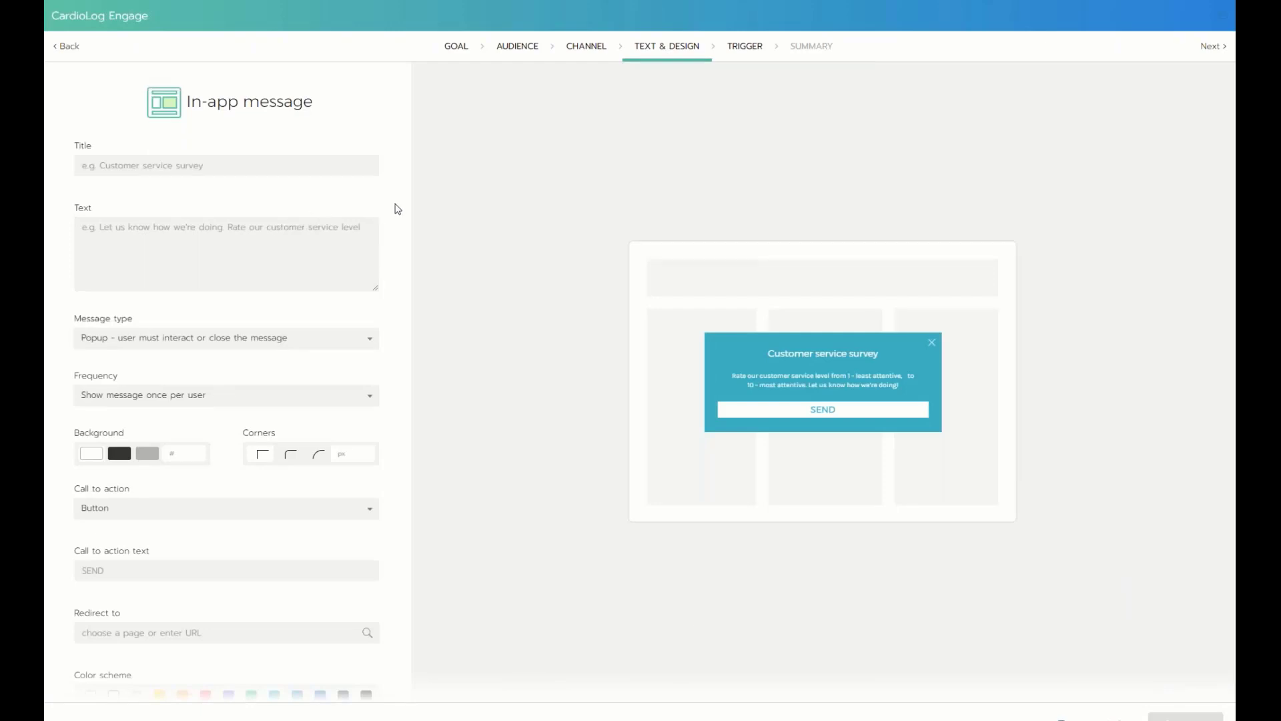
pyautogui.scroll(-1, 396, 207)
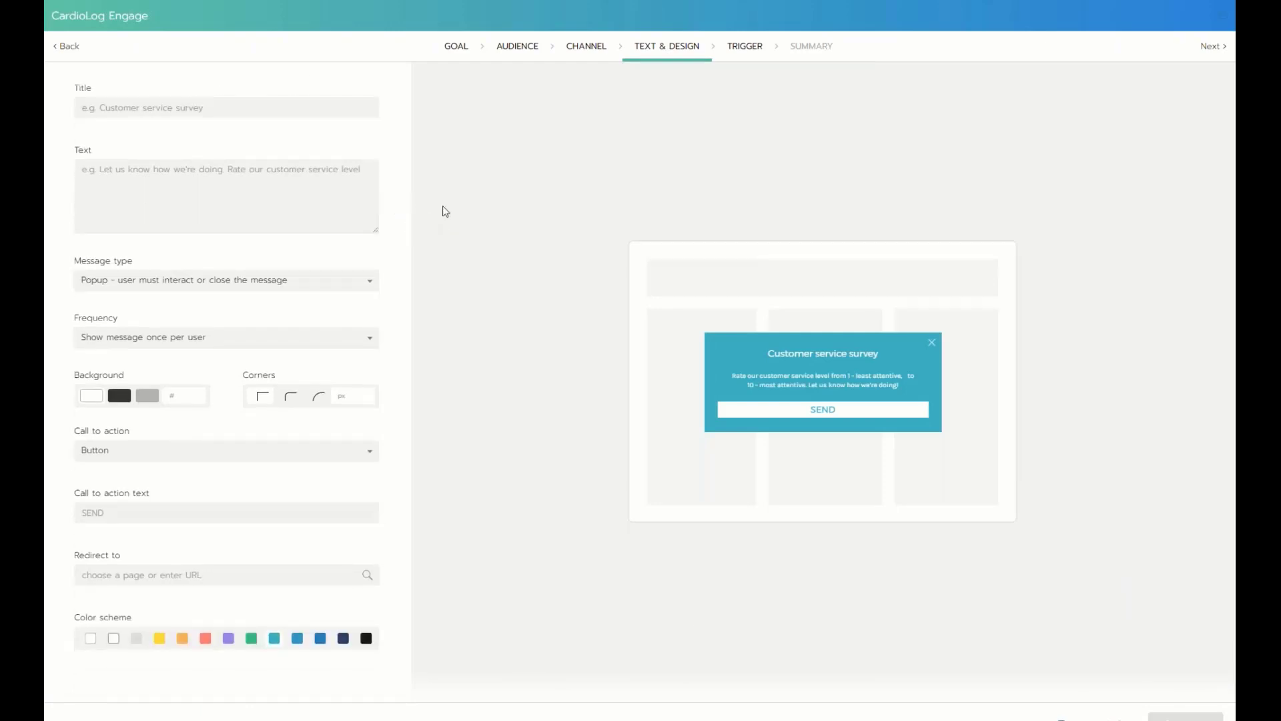
pyautogui.click(162, 454)
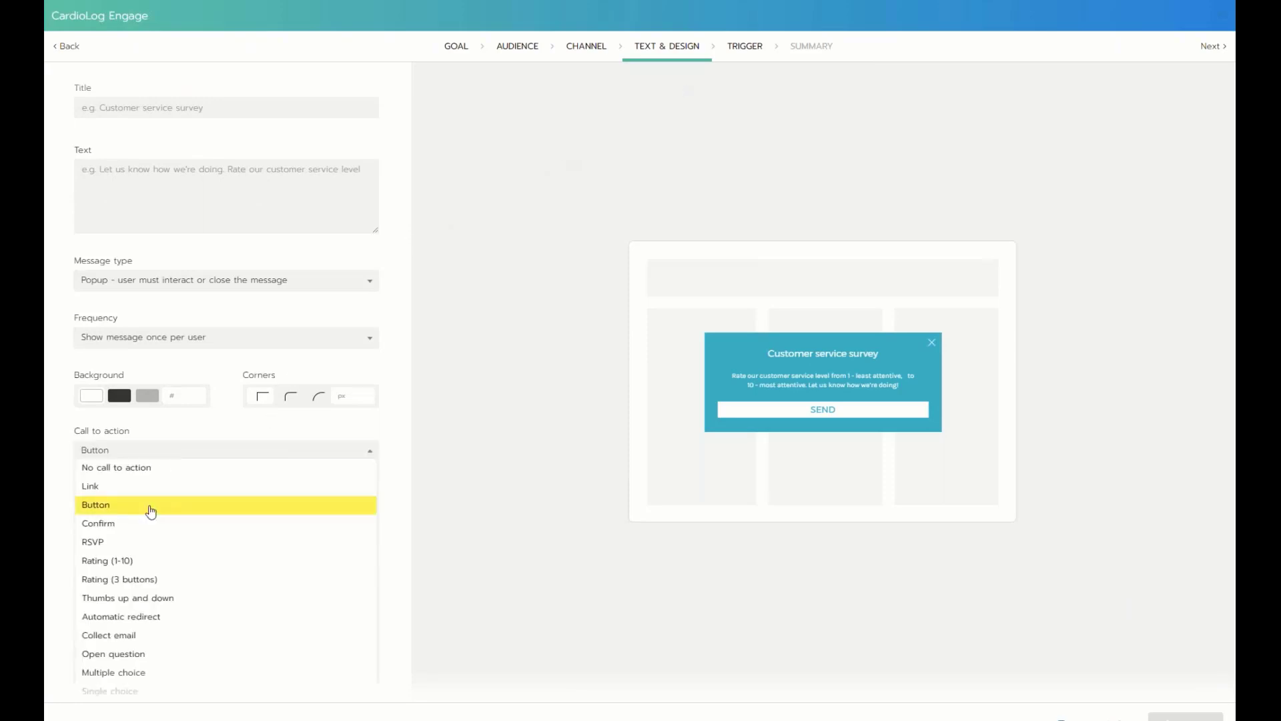
pyautogui.click(146, 563)
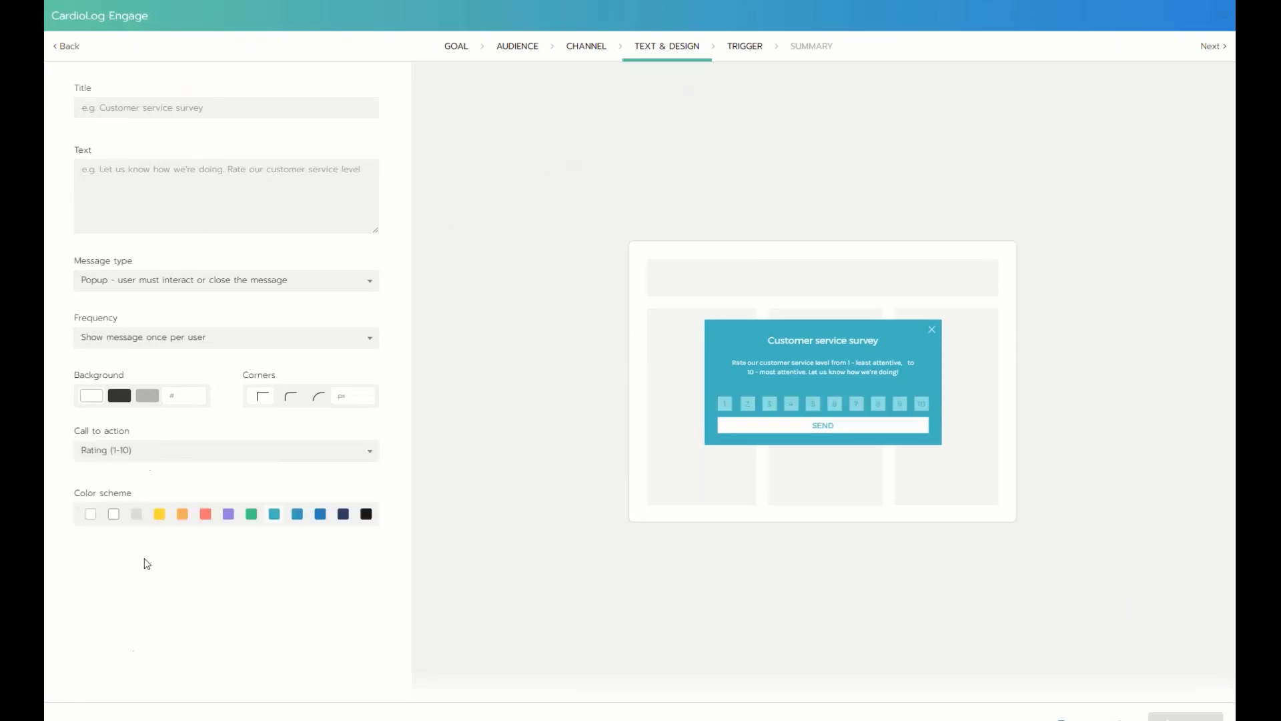
pyautogui.click(194, 457)
pyautogui.click(176, 585)
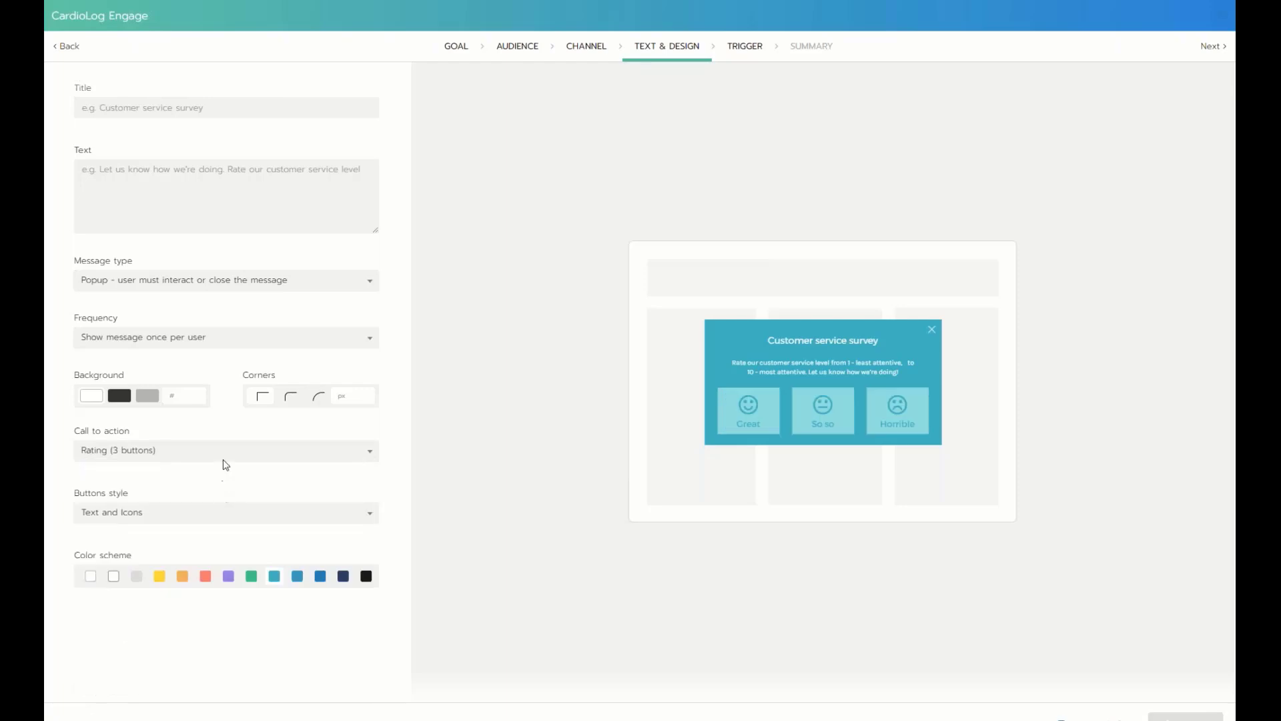
pyautogui.click(223, 450)
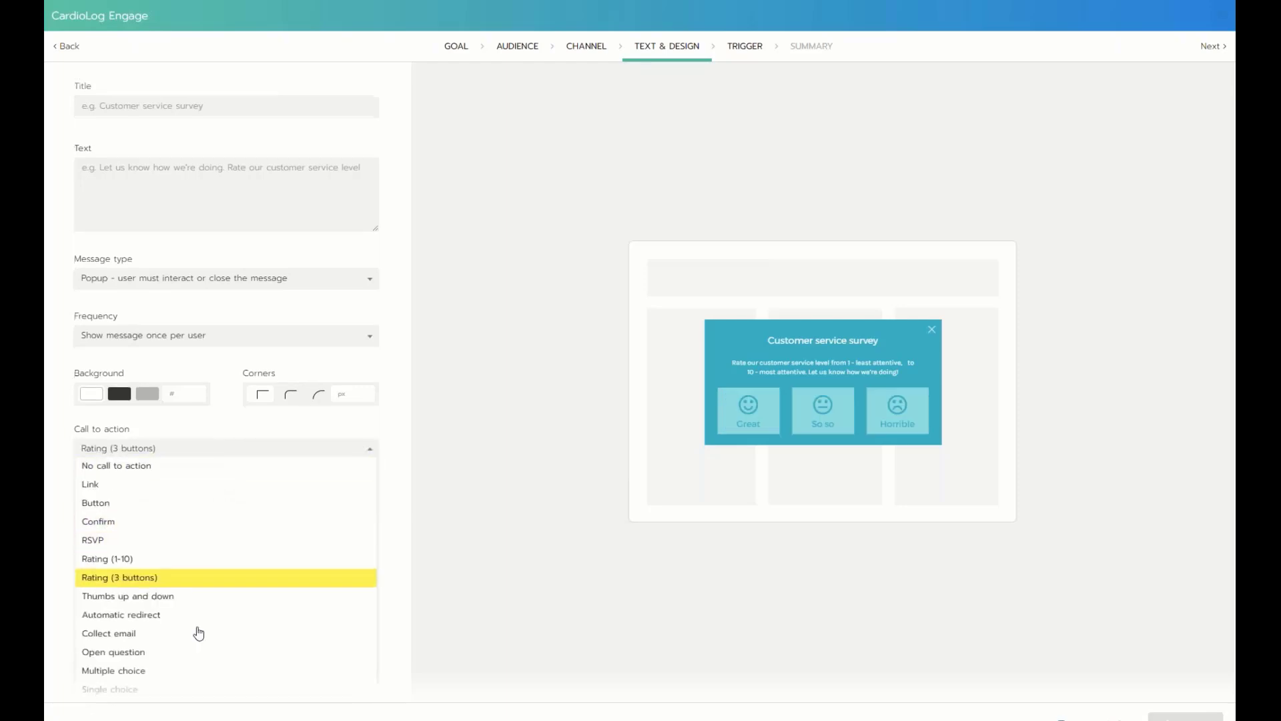
pyautogui.click(171, 654)
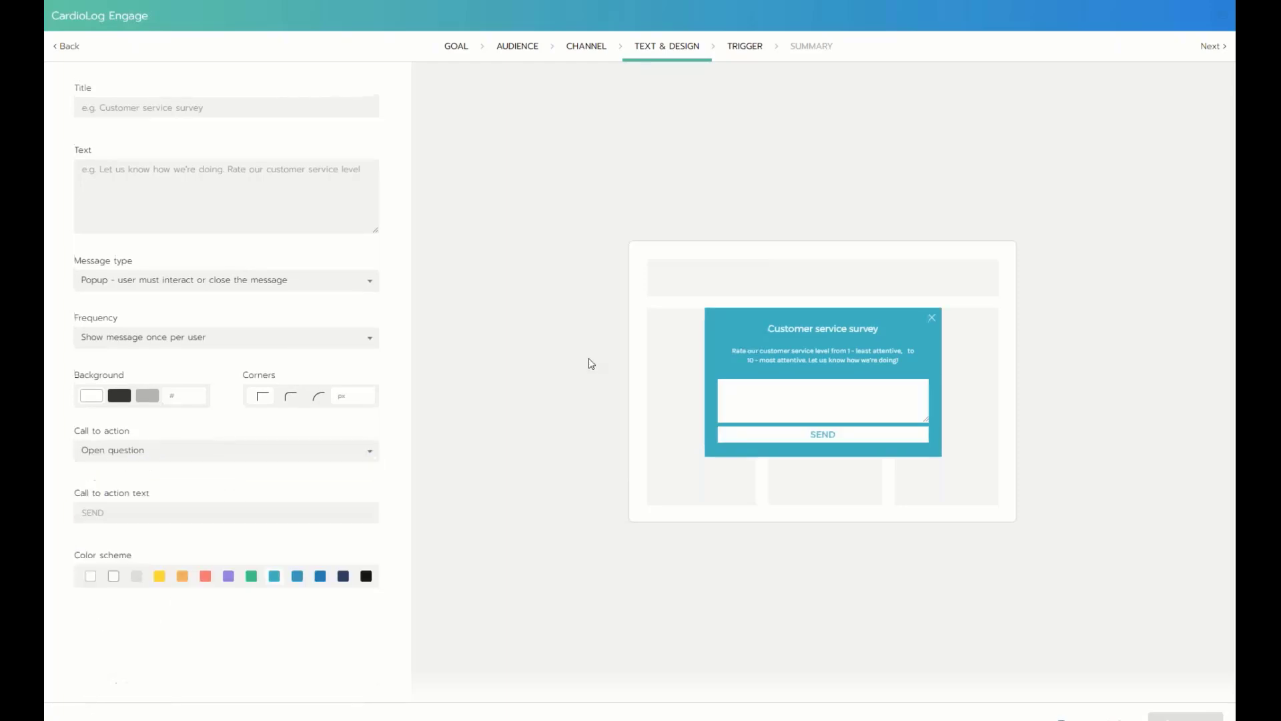
# Try Scheduled sending for the campaign, and choose the Triggered option based on user behavior
pyautogui.click(756, 54)
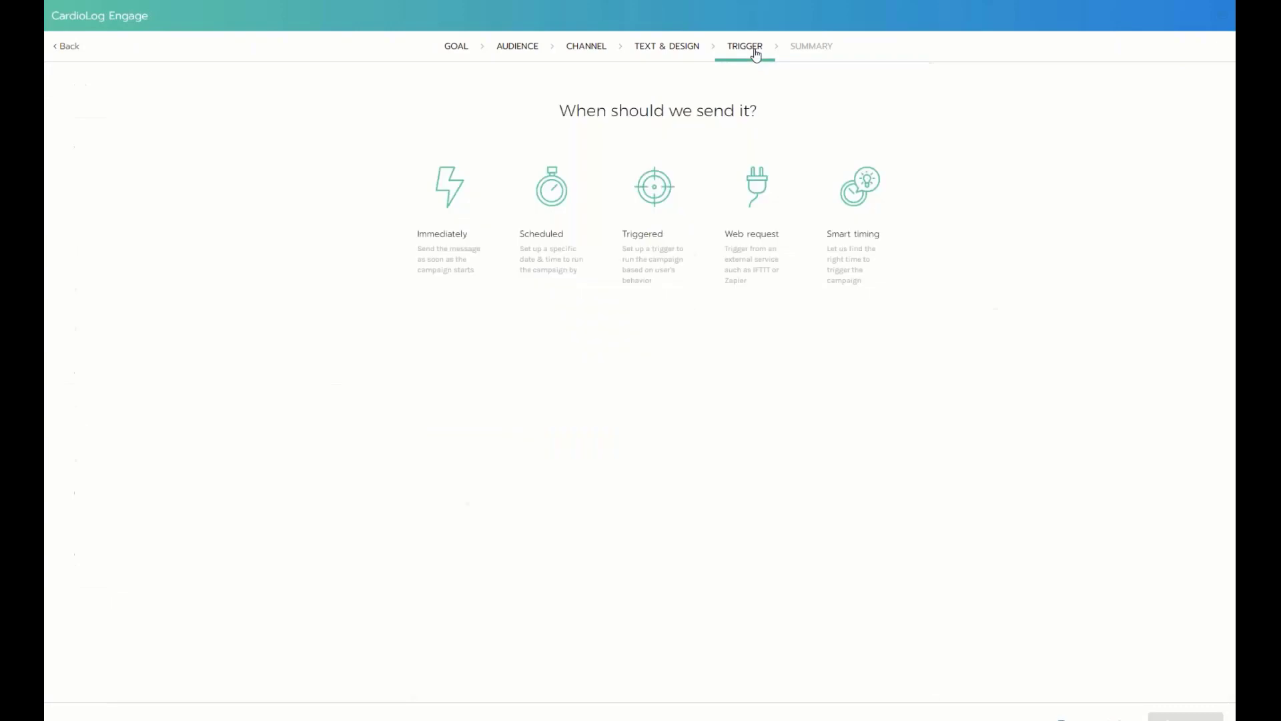
pyautogui.click(540, 209)
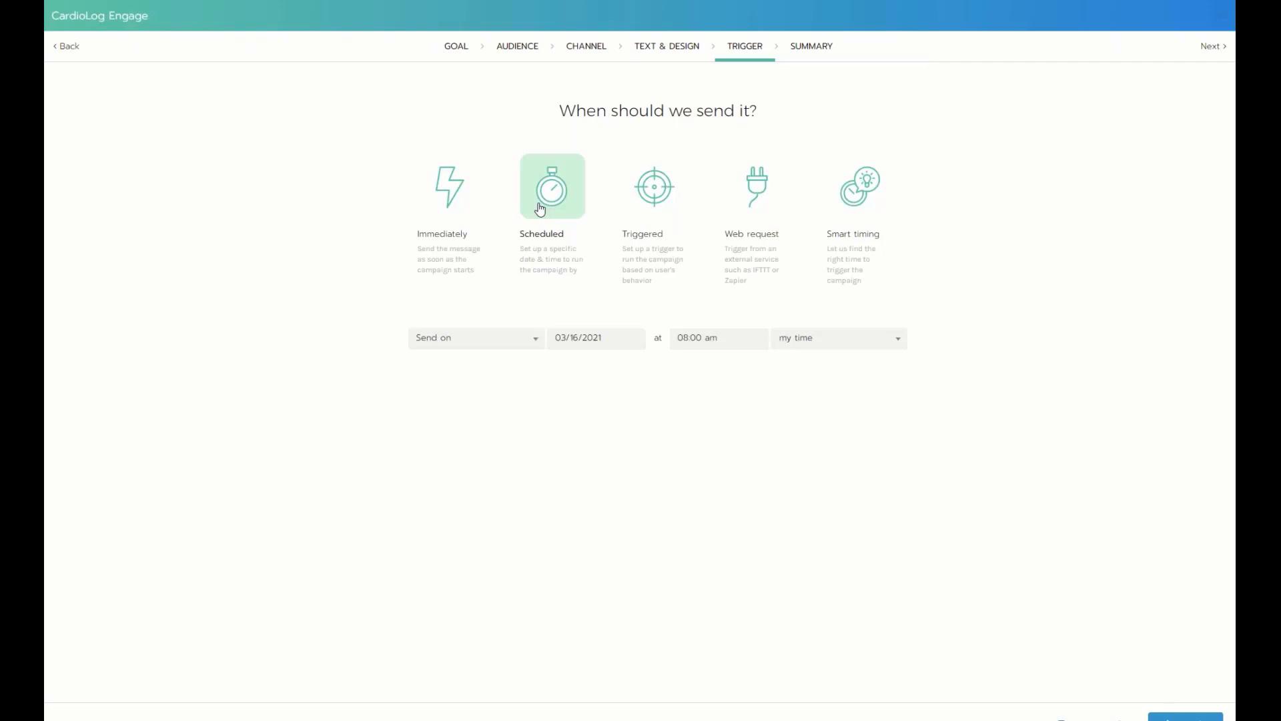
pyautogui.click(642, 190)
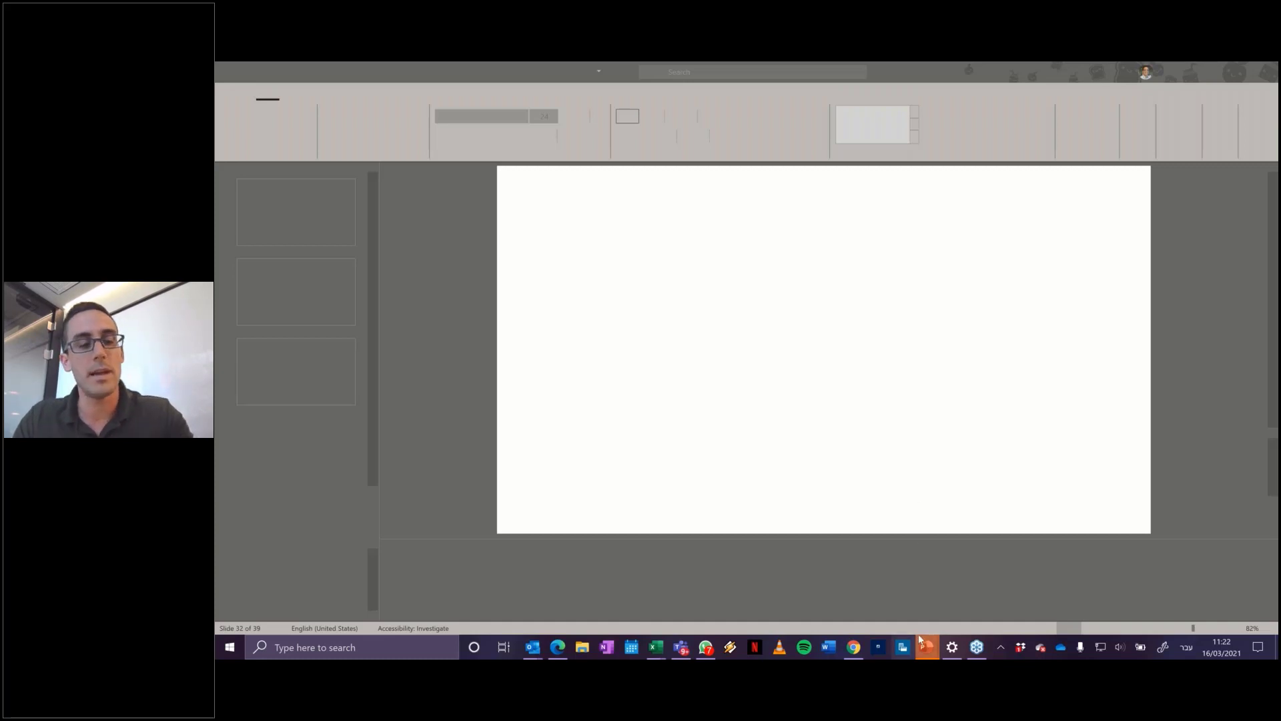
# Open the Windows Task Manager over the PowerPoint window
pyautogui.moveTo(924, 644)
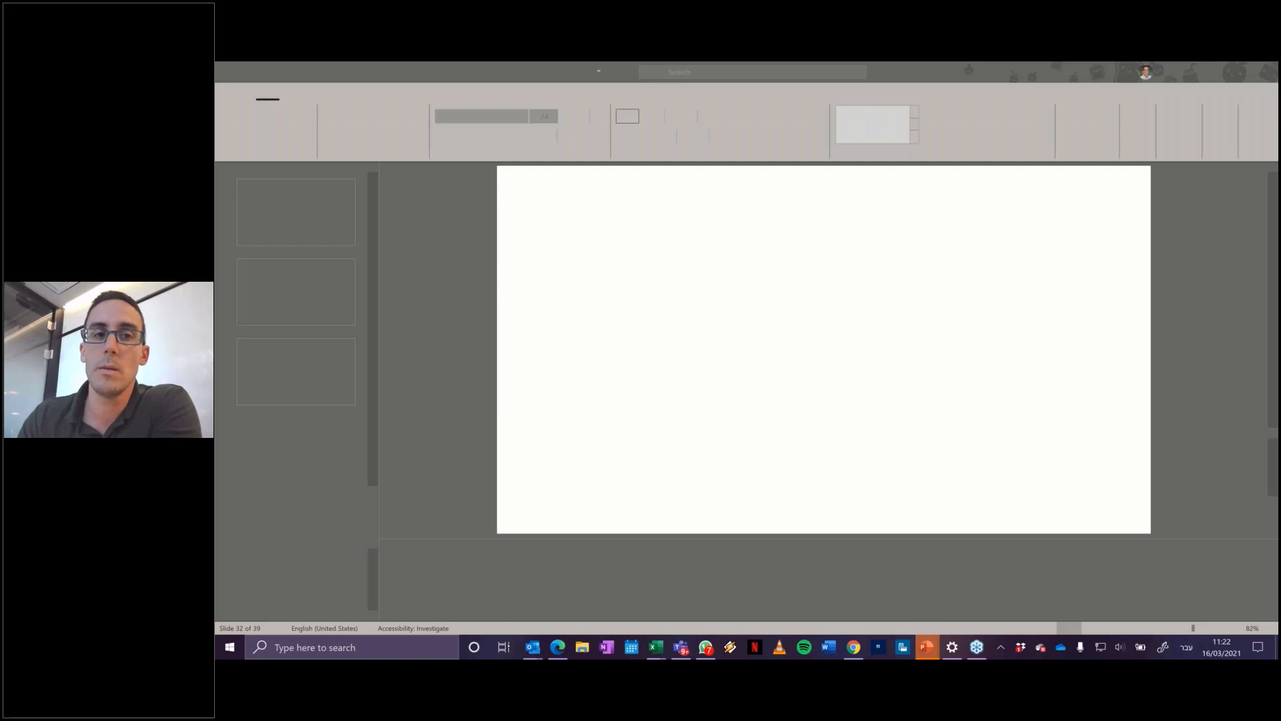
pyautogui.hotkey('ctrl', 'shift', 'Escape')
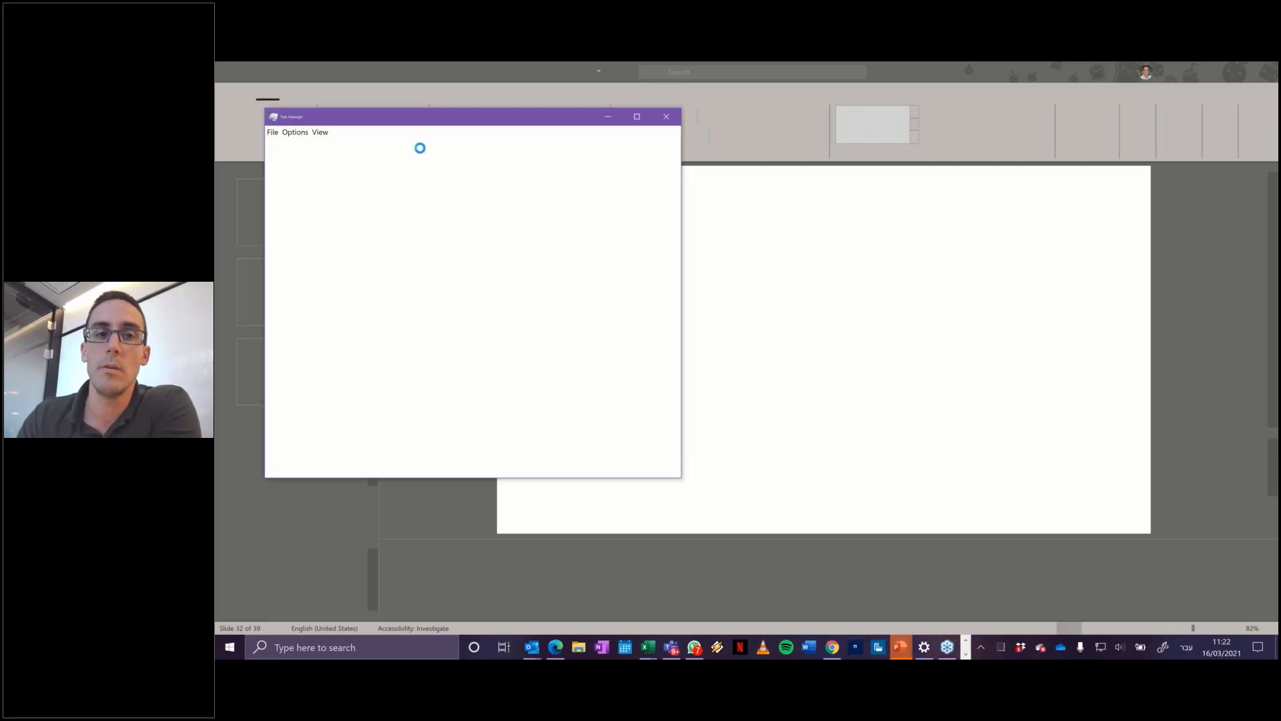